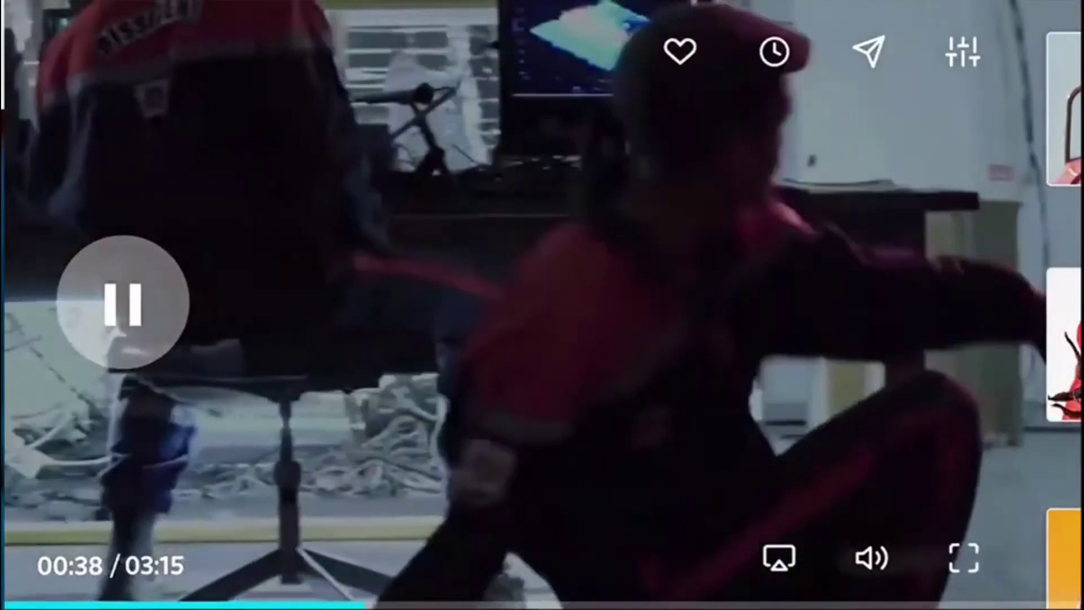
- Open the Dailymotion player's Options panel showing quality, subtitles, speed and picture-in-picture
click(869, 50)
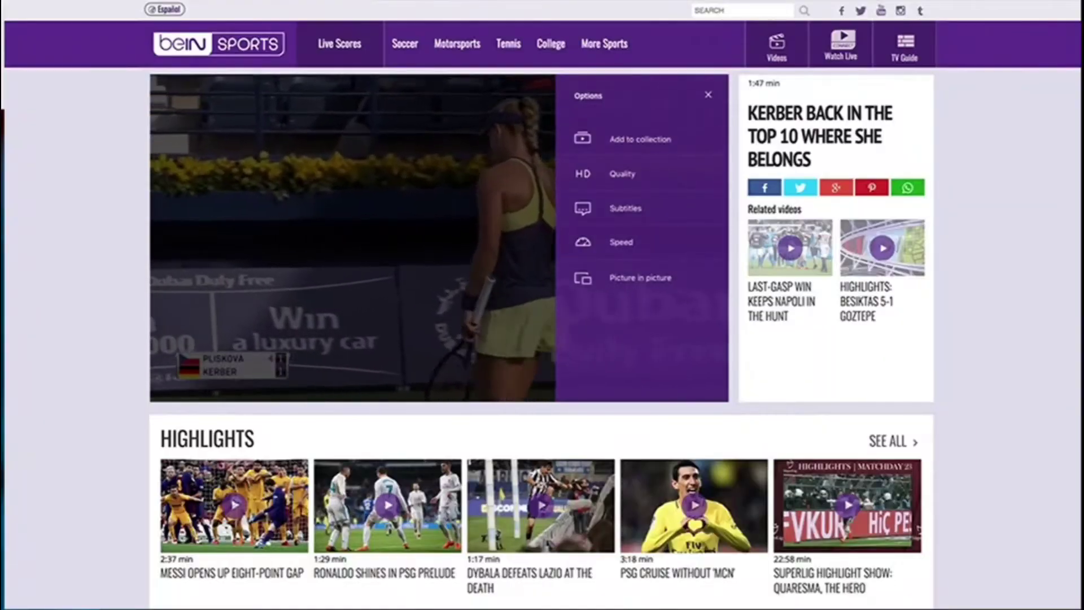
- Close the player Options panel, toggle fullscreen, and scroll to the Deep Mind Report upload form
click(708, 94)
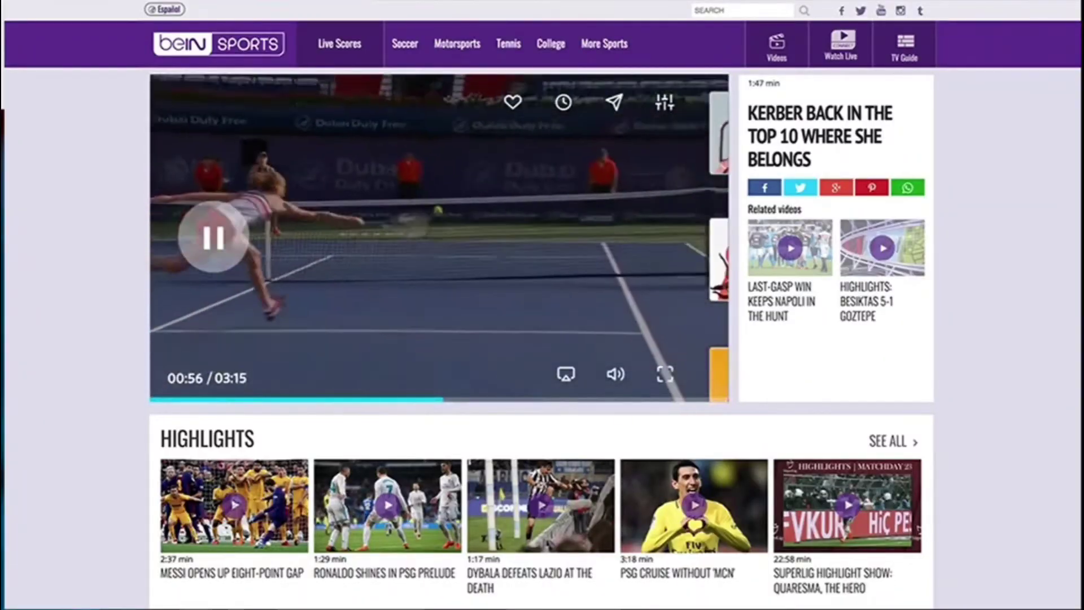
click(666, 387)
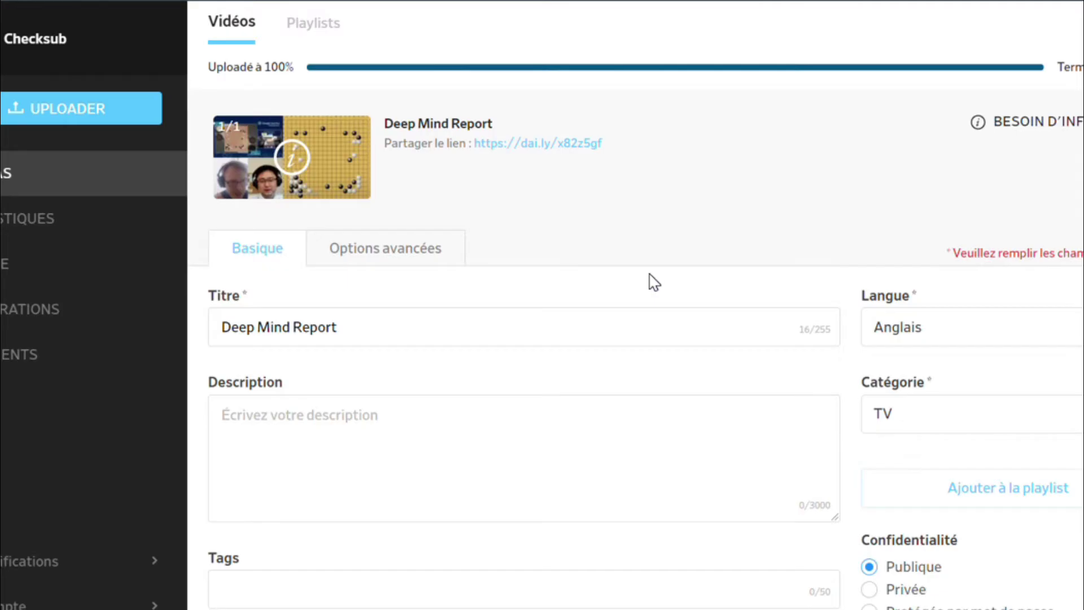
scroll(649, 282, down, 5)
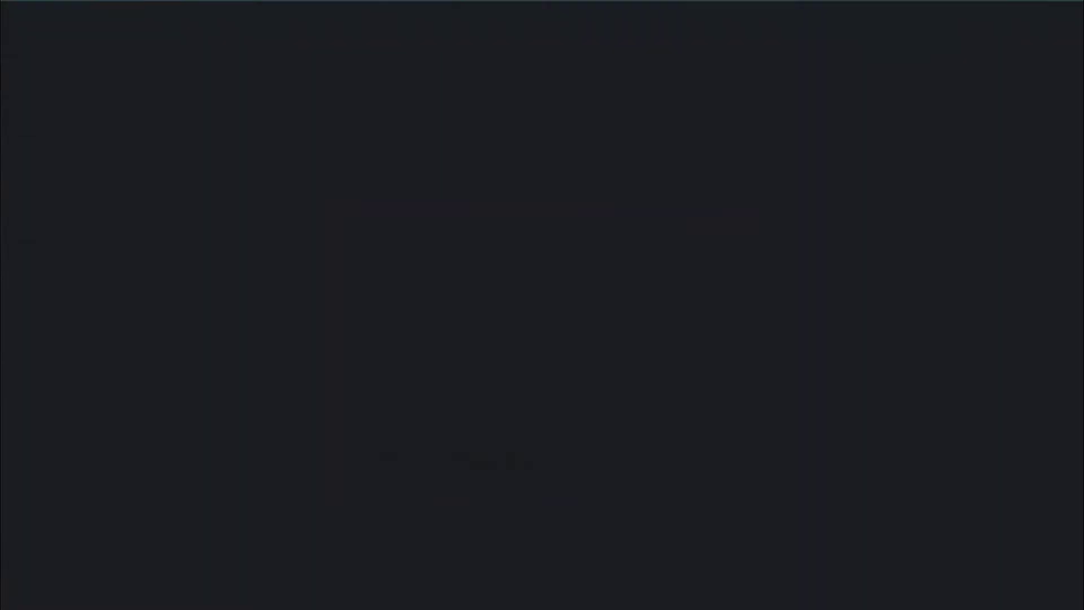
- Scroll through the Checksub landing page, return to the top, and go to the Videos dashboard
scroll(777, 213, down, 2)
scroll(775, 255, down, 9)
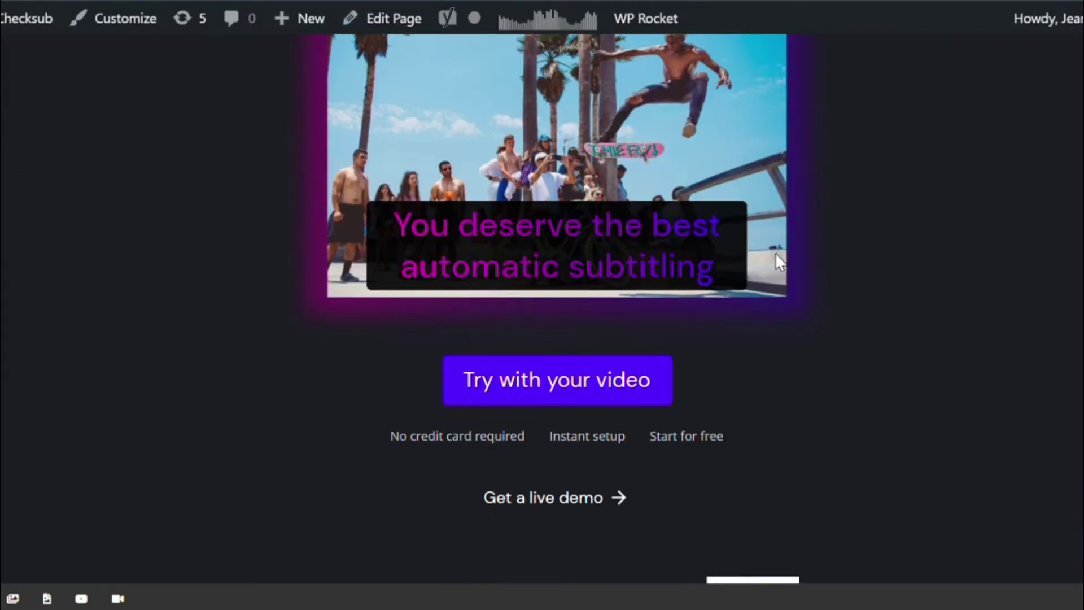
scroll(777, 255, down, 13)
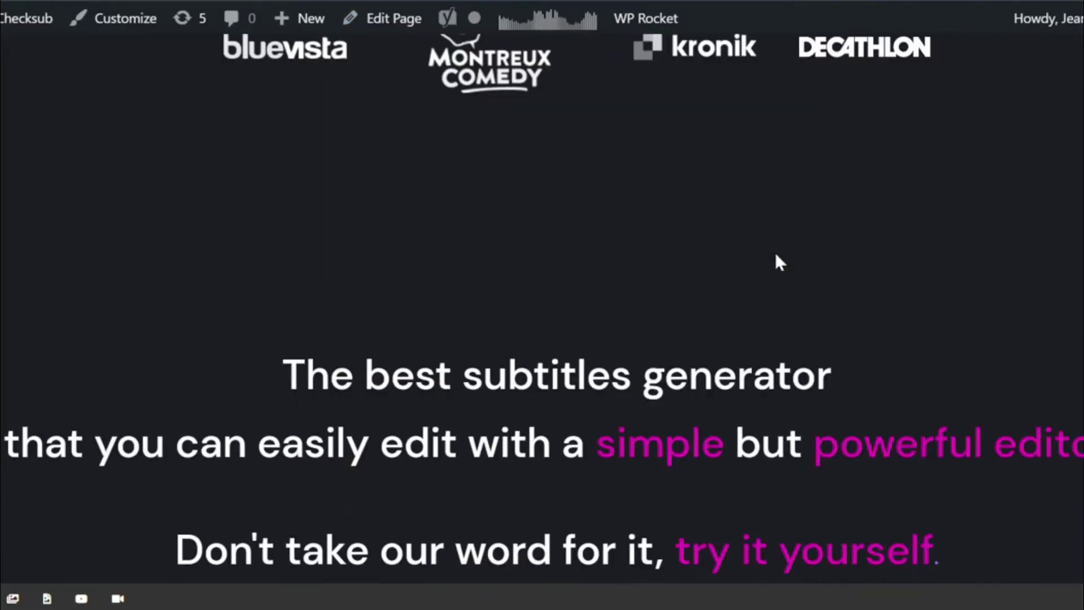
scroll(776, 255, down, 14)
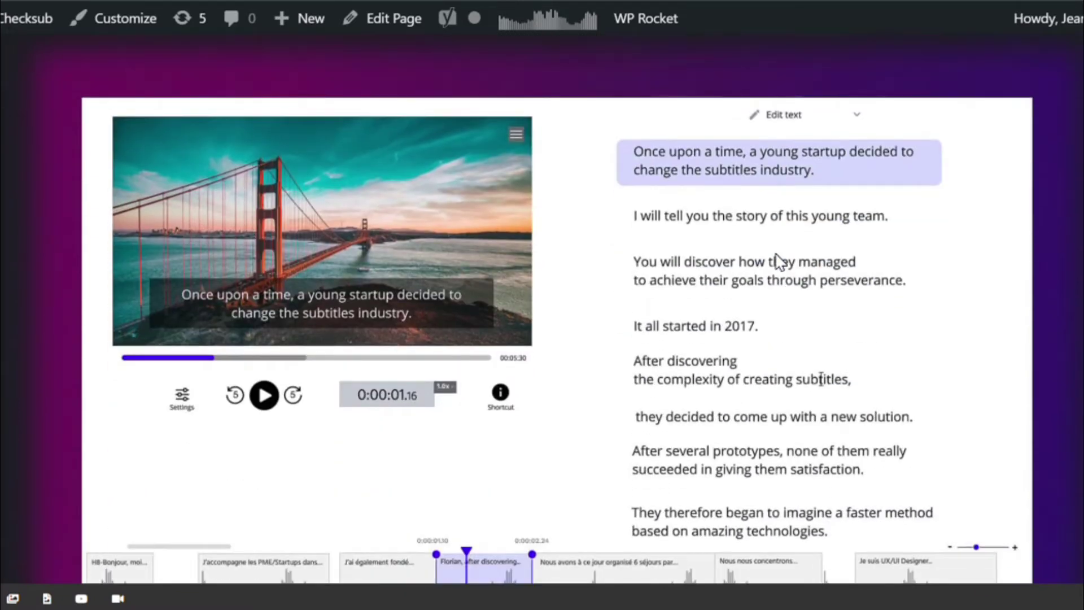
scroll(775, 255, down, 8)
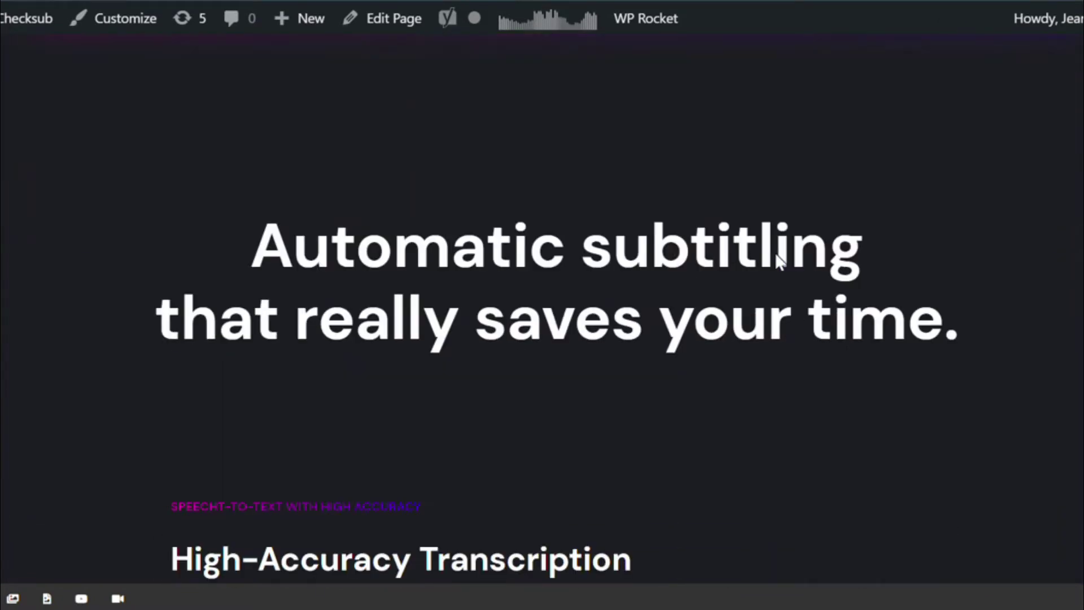
scroll(777, 255, down, 20)
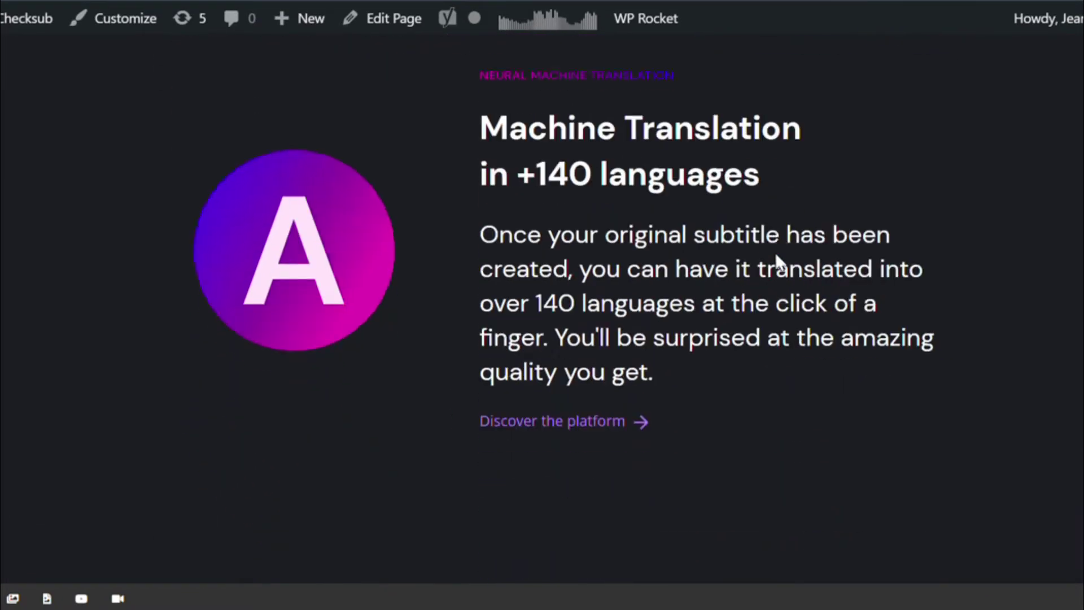
scroll(777, 254, down, 14)
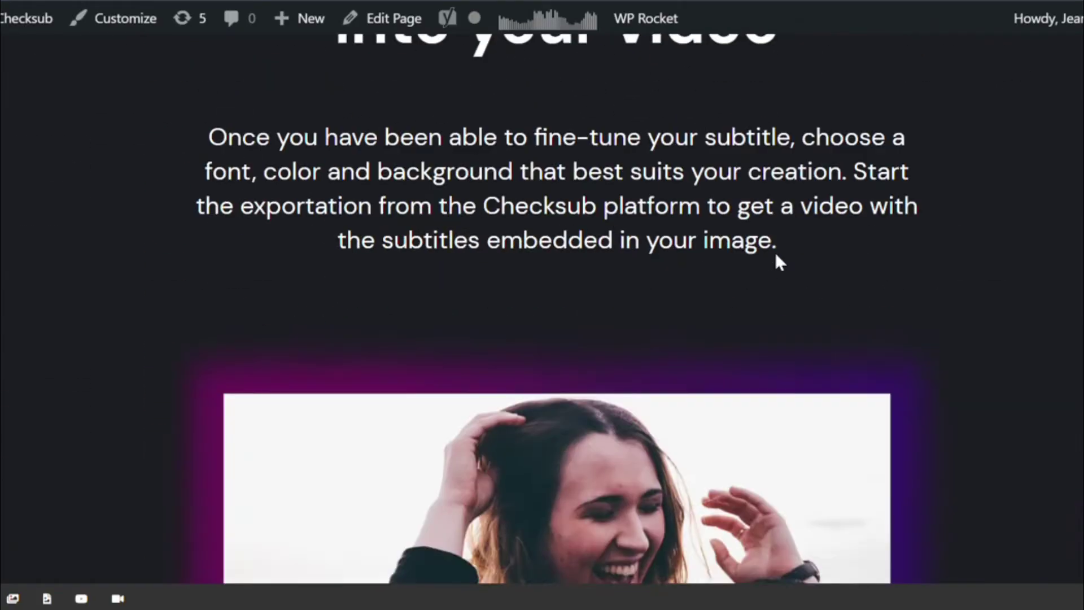
scroll(776, 256, down, 16)
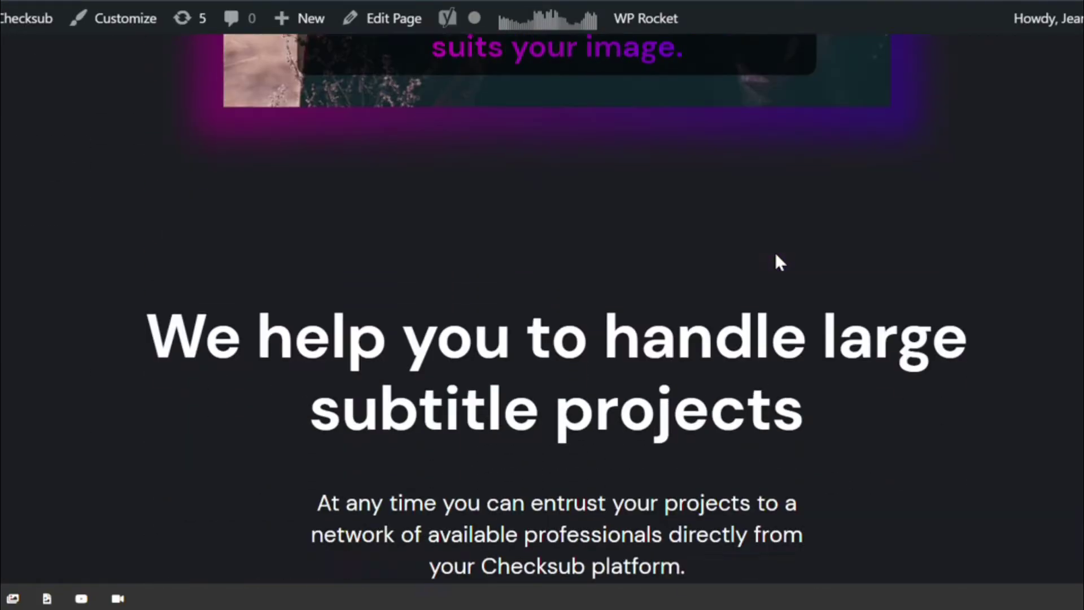
scroll(777, 259, down, 11)
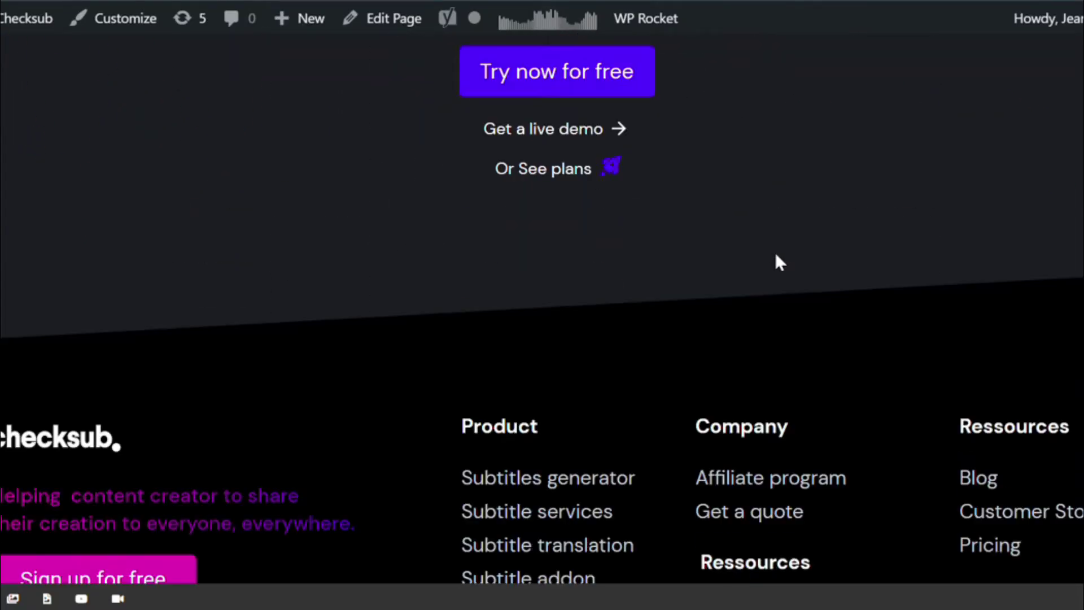
scroll(778, 259, up, 4)
key(Home)
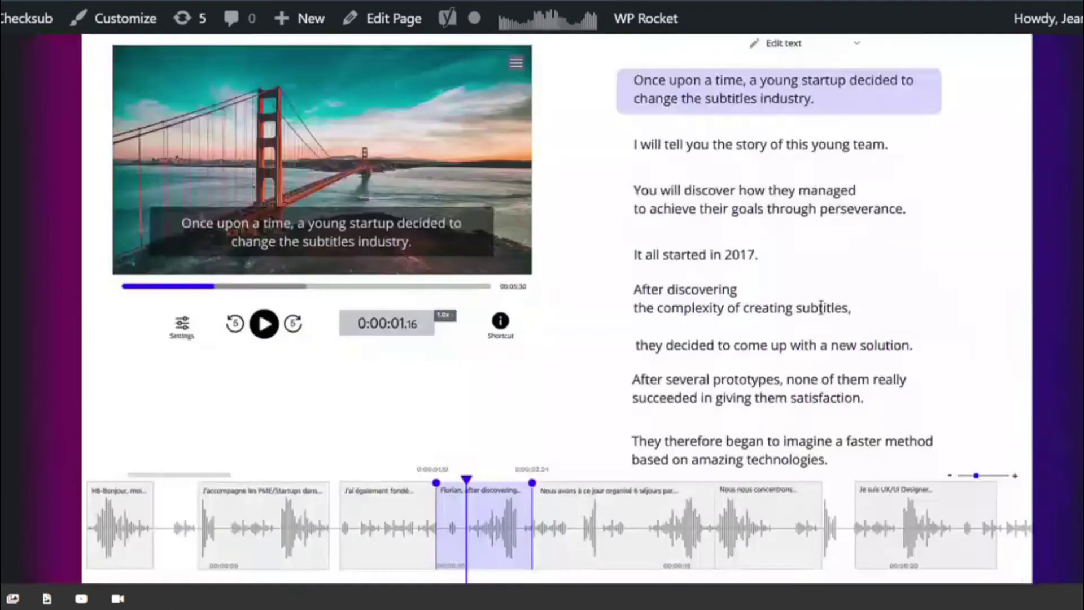
click(898, 95)
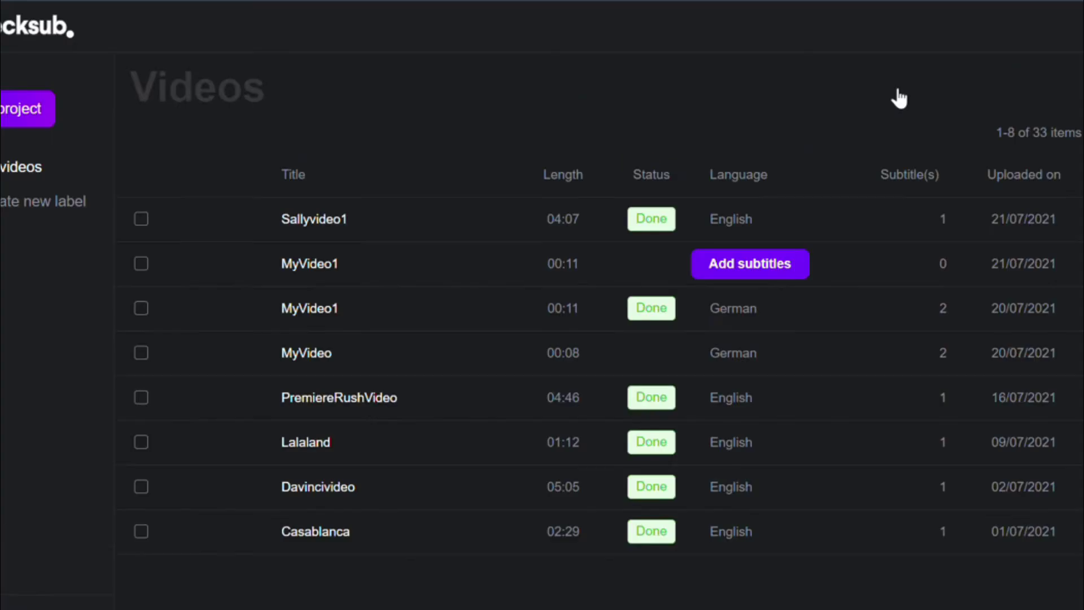
- Start a new project by uploading Deep Mind Report.mp4 from the computer
click(37, 116)
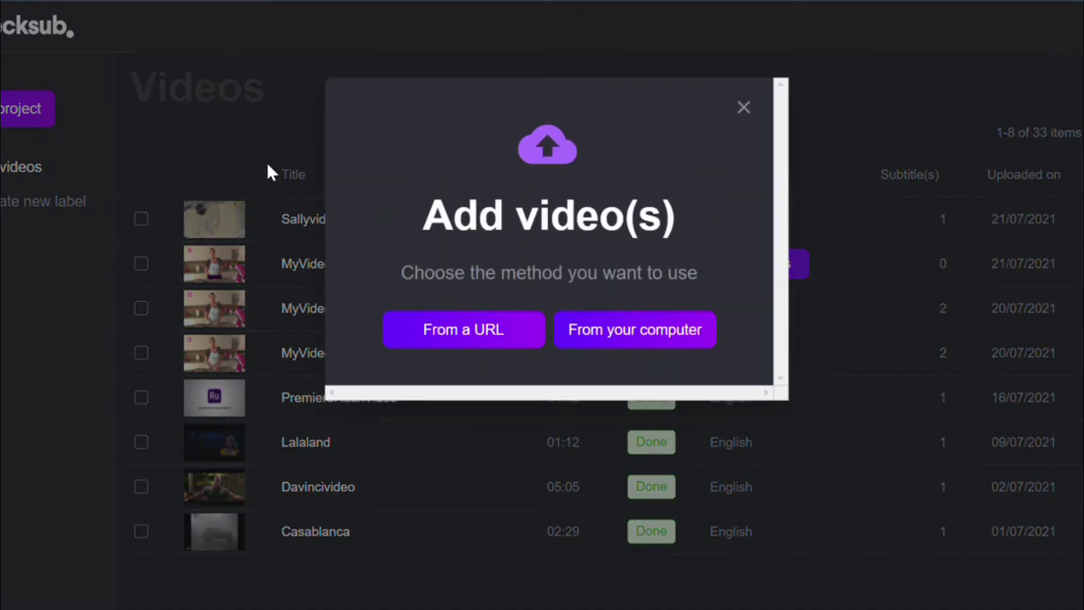
click(651, 330)
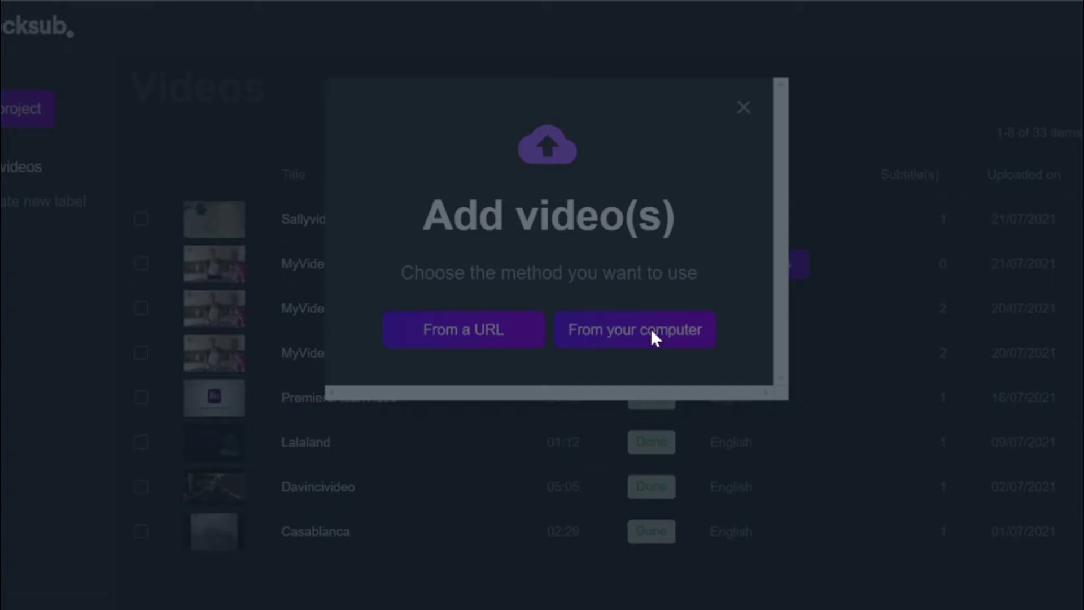
double_click(380, 232)
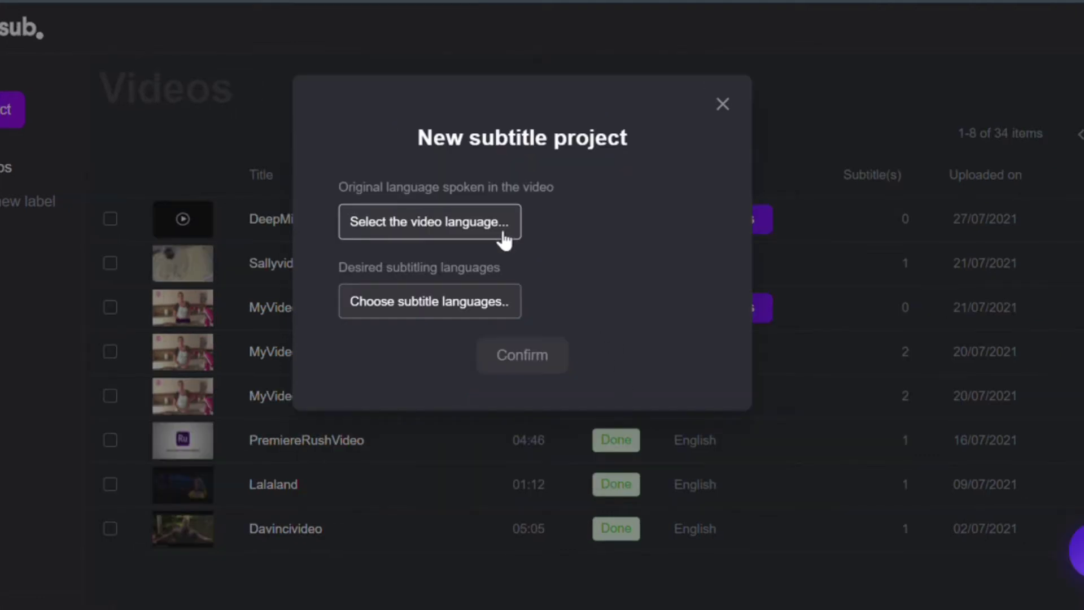
- Set the new project's spoken language to English, adding no extra subtitle languages
click(503, 237)
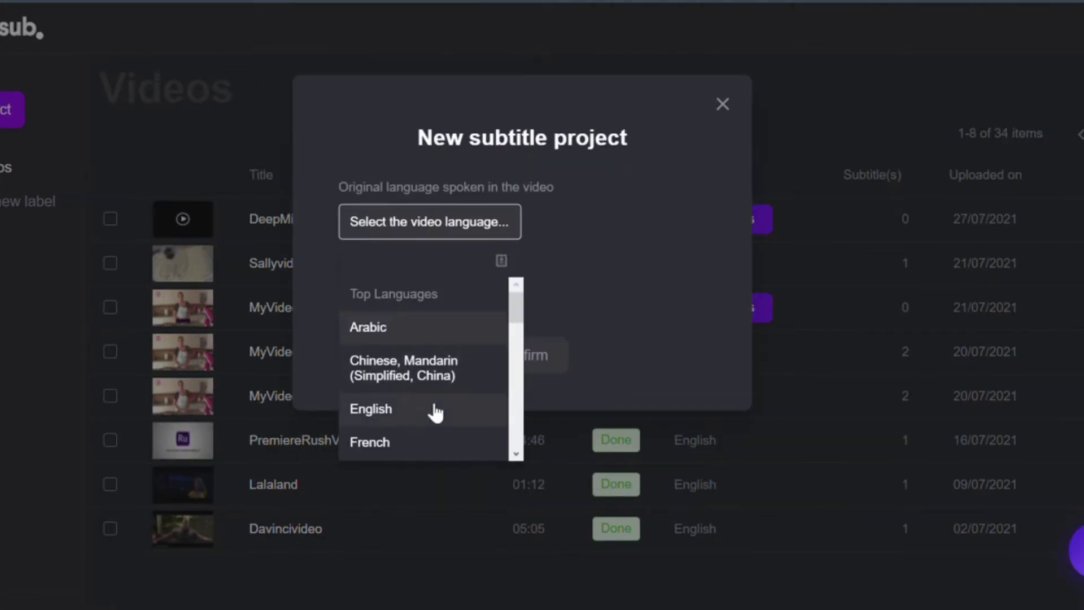
click(435, 411)
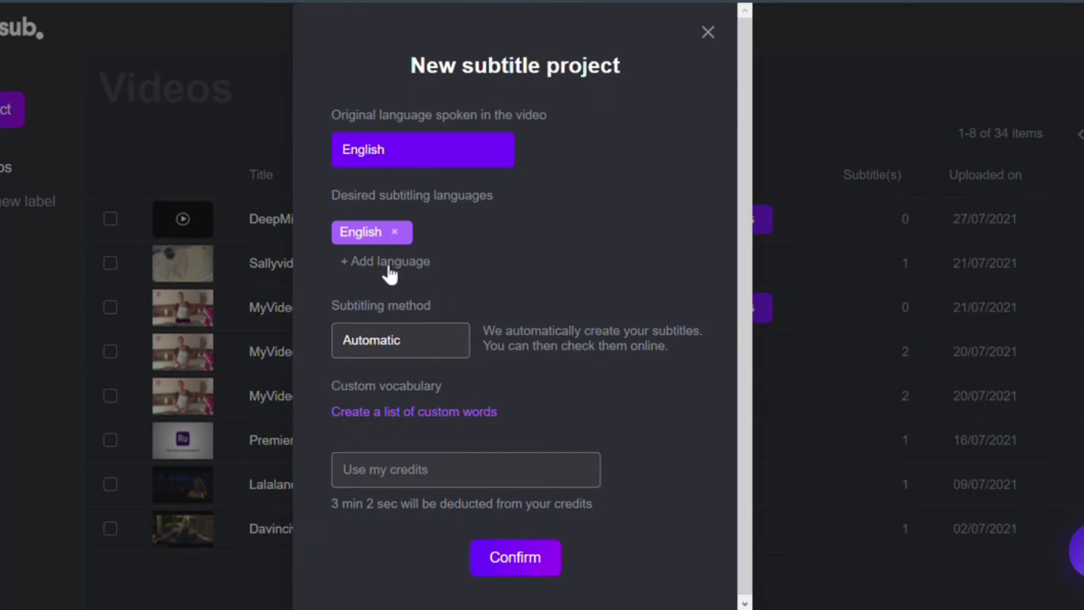
click(390, 272)
scroll(420, 384, down, 10)
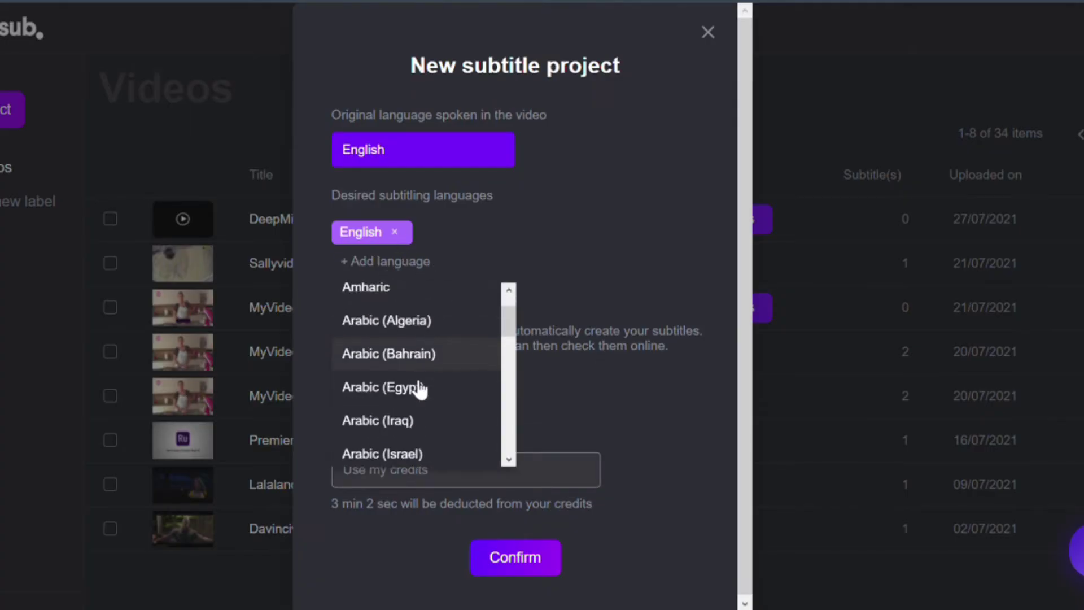
click(656, 399)
- Keep Automatic subtitling, submit the project, and expand the DeepMindReport row
click(419, 357)
click(564, 377)
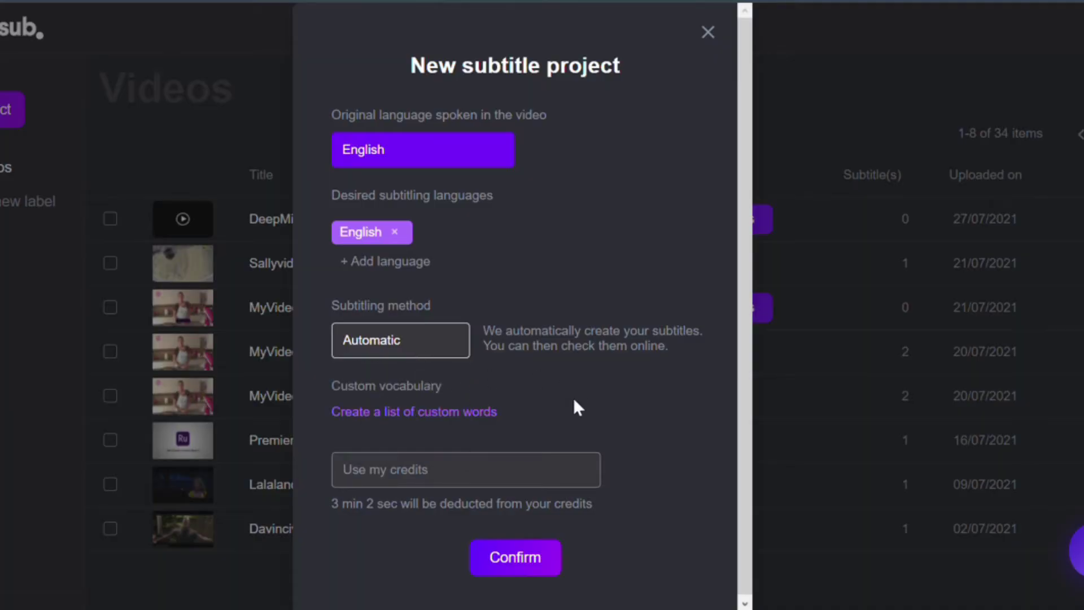
scroll(577, 423, down, 1)
click(531, 558)
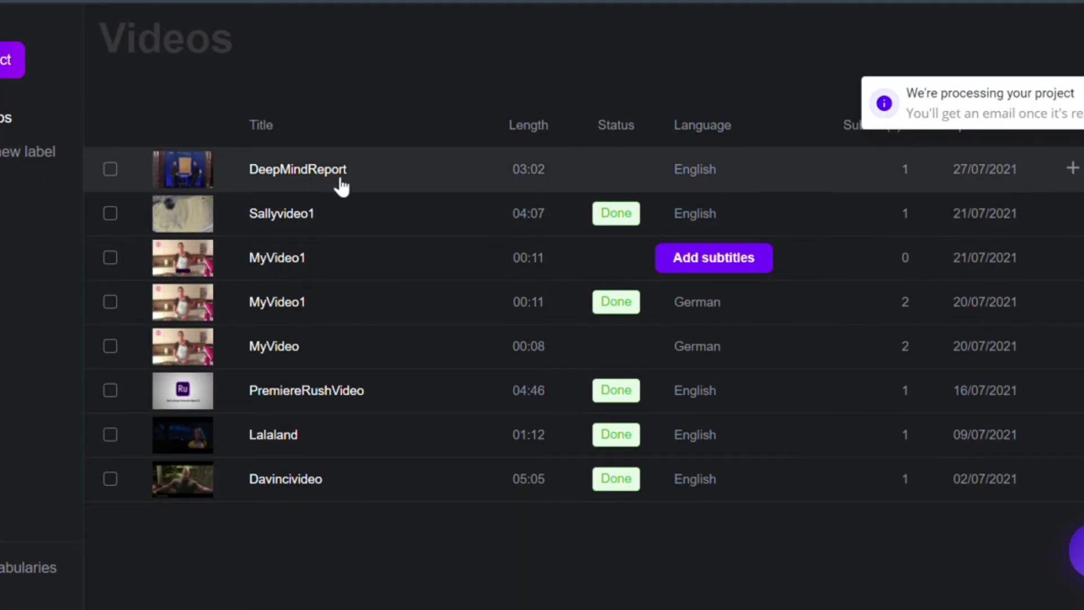
click(356, 182)
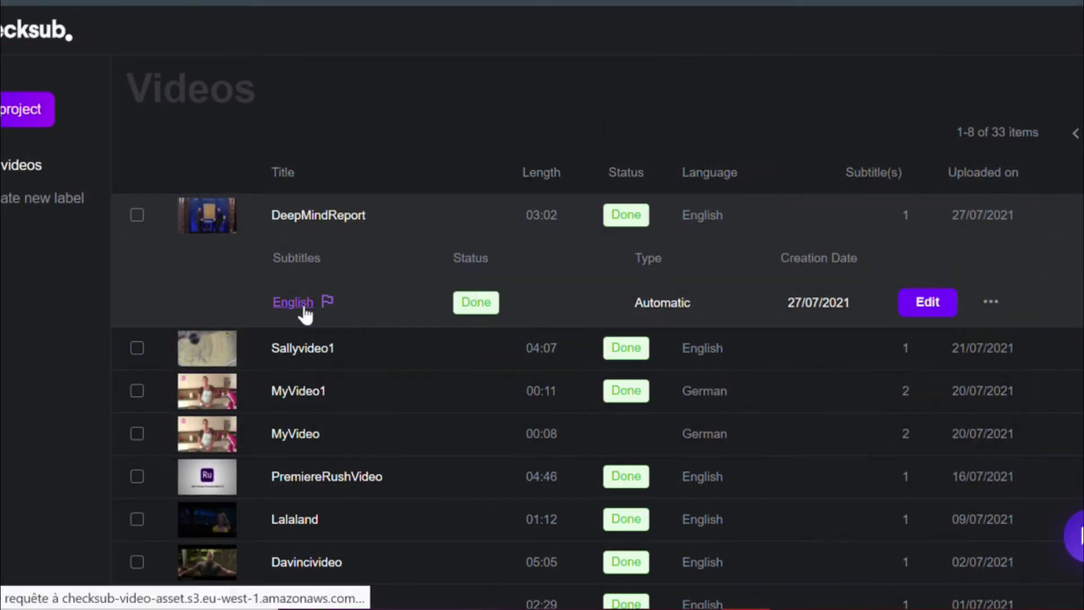
- Open DeepMindReport's English subtitles and trim the 'big shock' line to end near 00:12.6
click(293, 303)
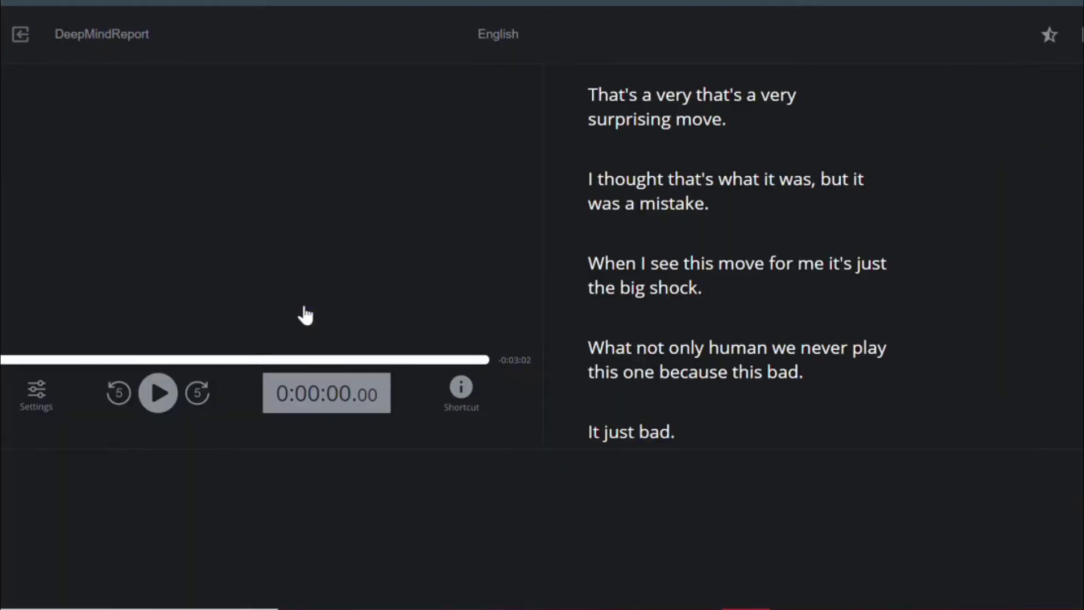
scroll(425, 486, down, 5)
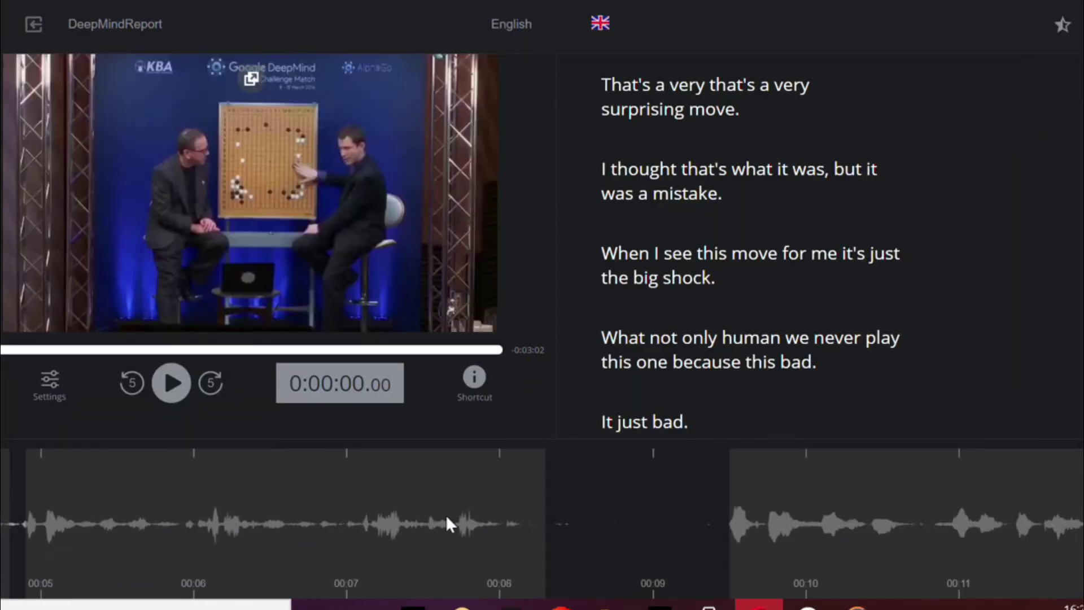
click(445, 514)
drag(690, 514, 378, 517)
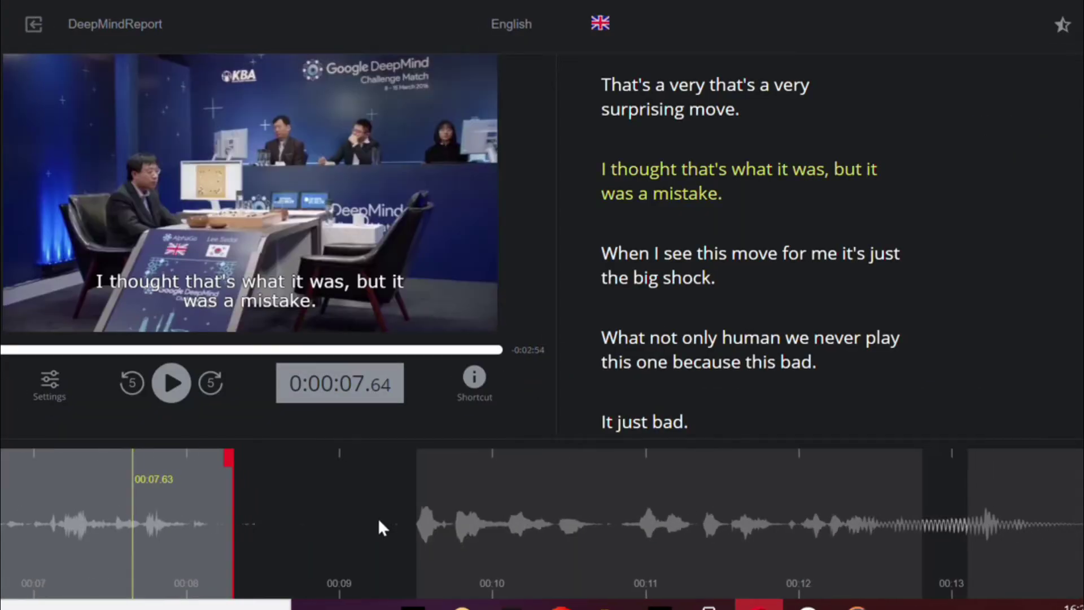
click(554, 517)
scroll(673, 517, down, 1)
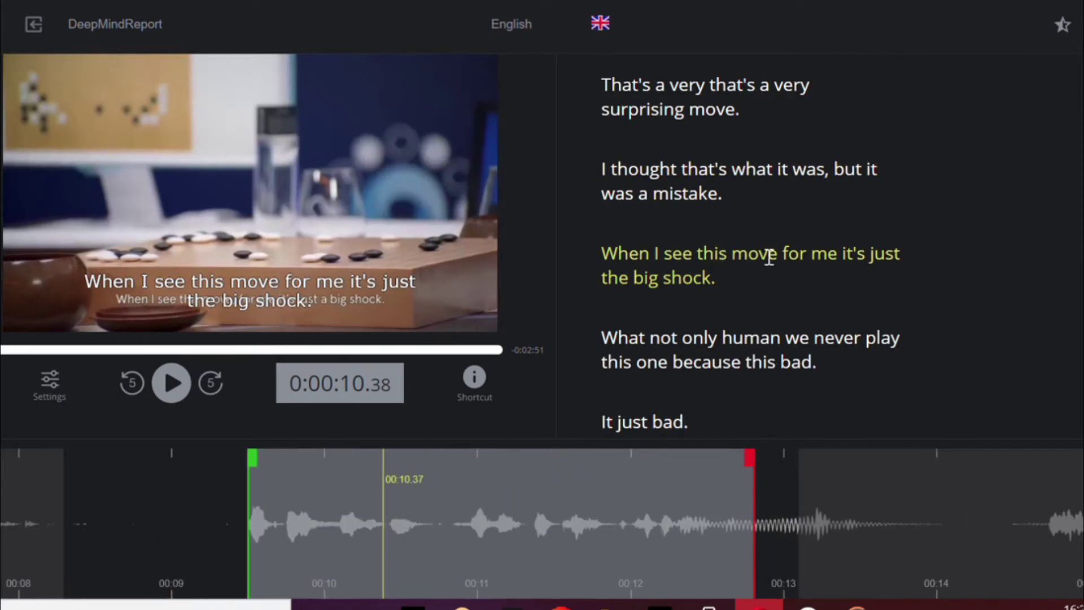
drag(751, 455, 699, 462)
- Move the start of the following 'never play' line, at 00:13.26, earlier
drag(771, 481, 636, 457)
click(707, 460)
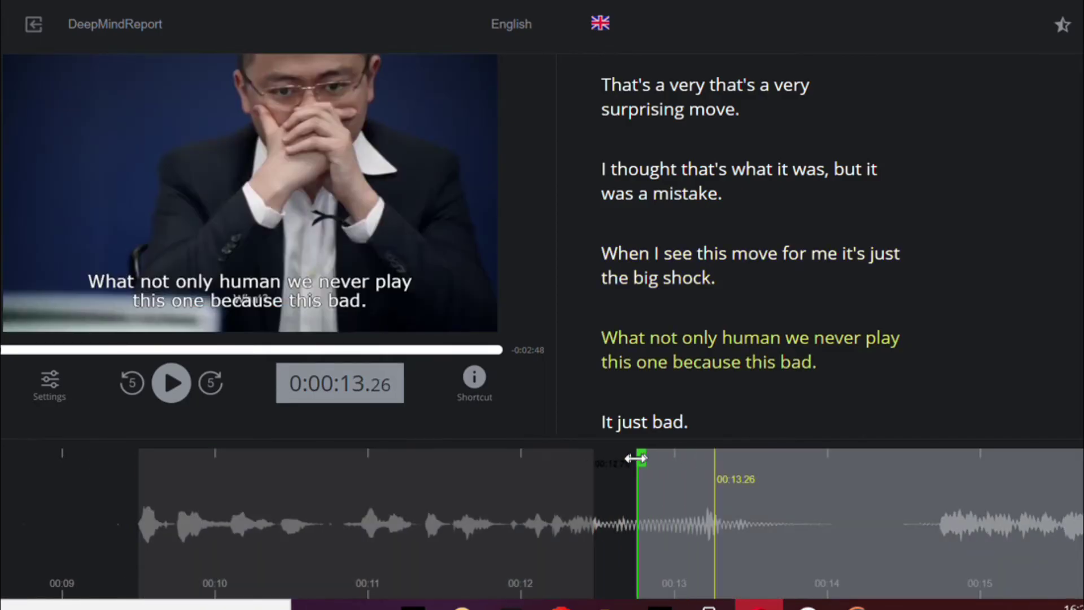
drag(806, 482, 540, 486)
drag(857, 496, 581, 504)
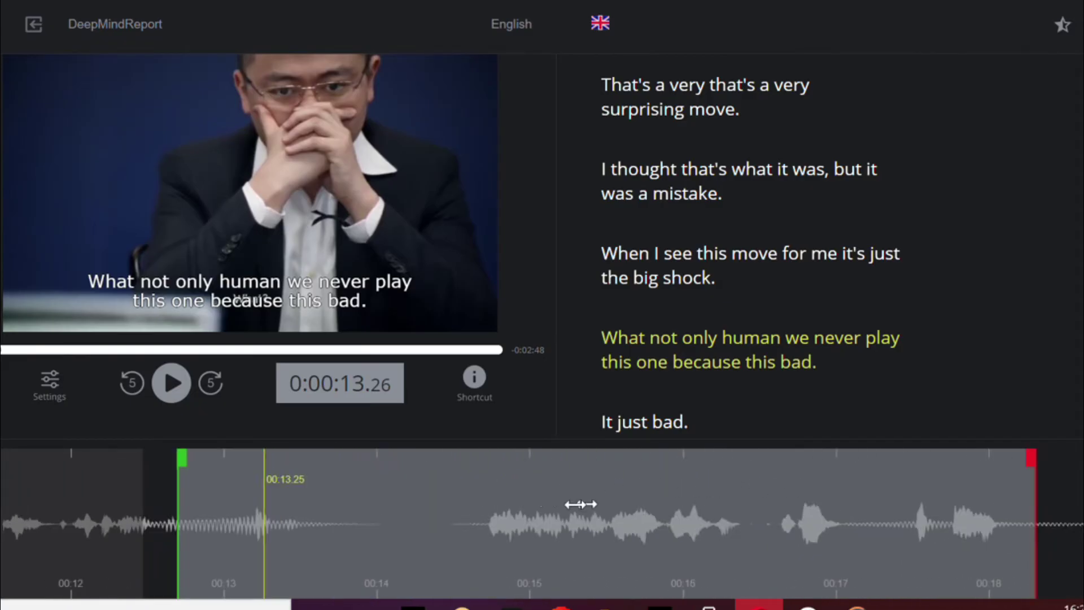
drag(729, 504, 544, 508)
drag(675, 510, 523, 512)
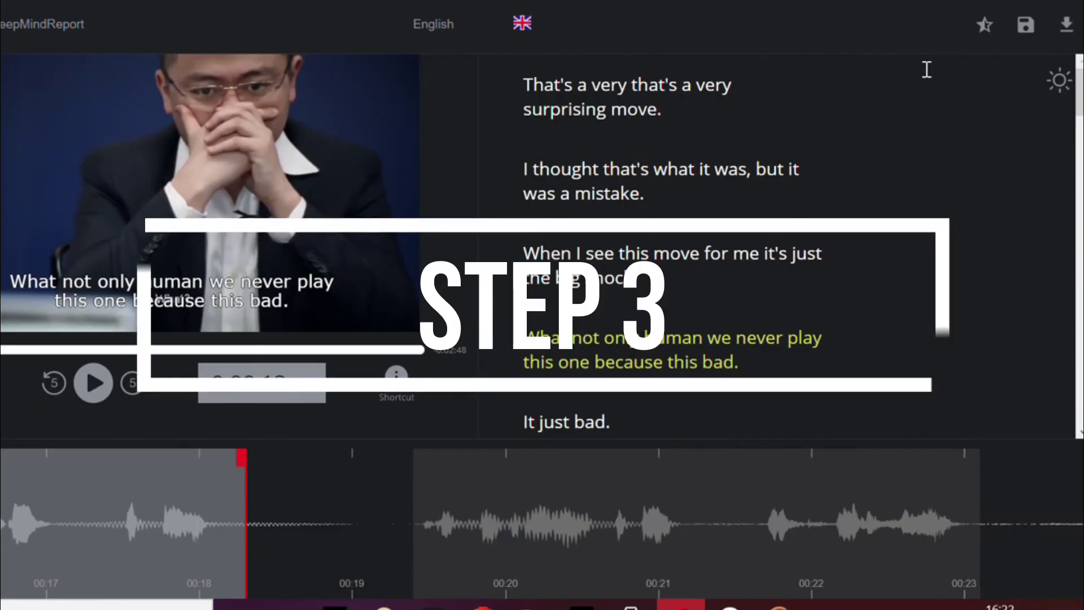
- Download the DeepMindReport English subtitles as an SRT file
click(1062, 36)
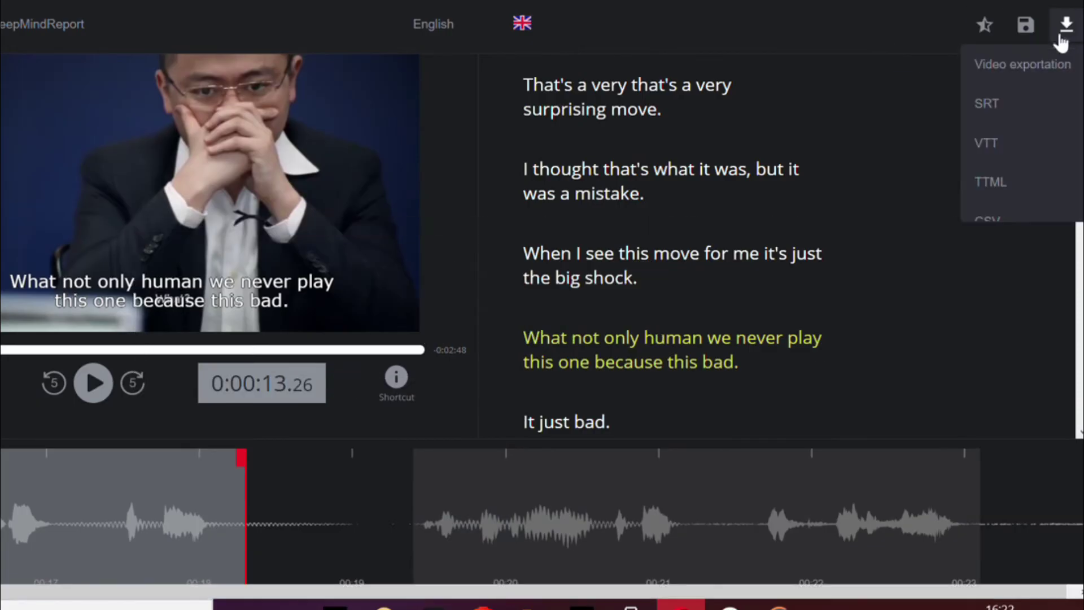
click(1015, 116)
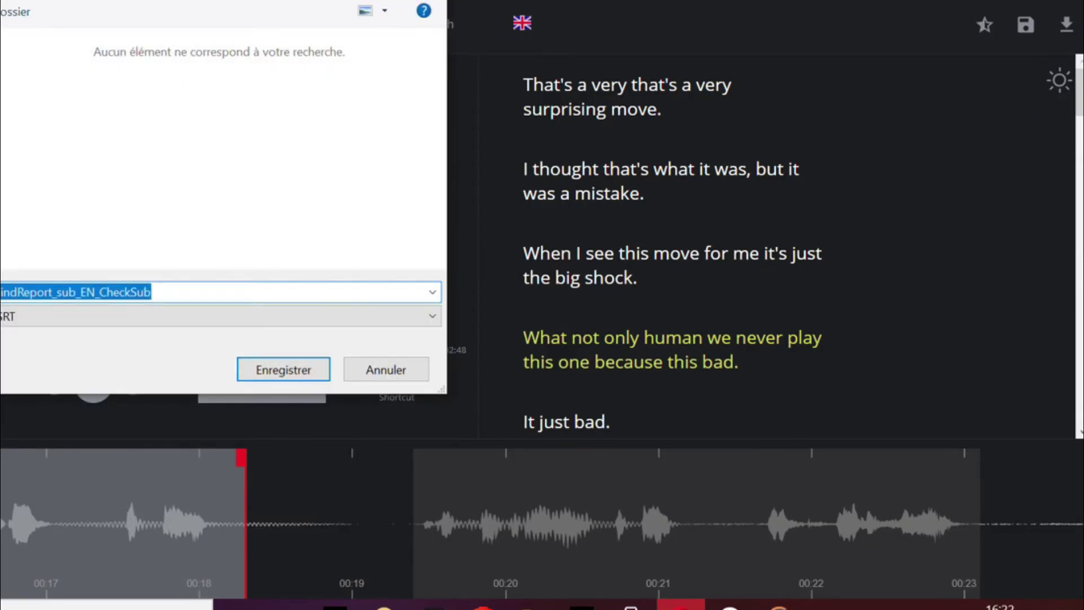
key(Return)
click(1066, 24)
scroll(1049, 167, down, 5)
scroll(1026, 174, up, 5)
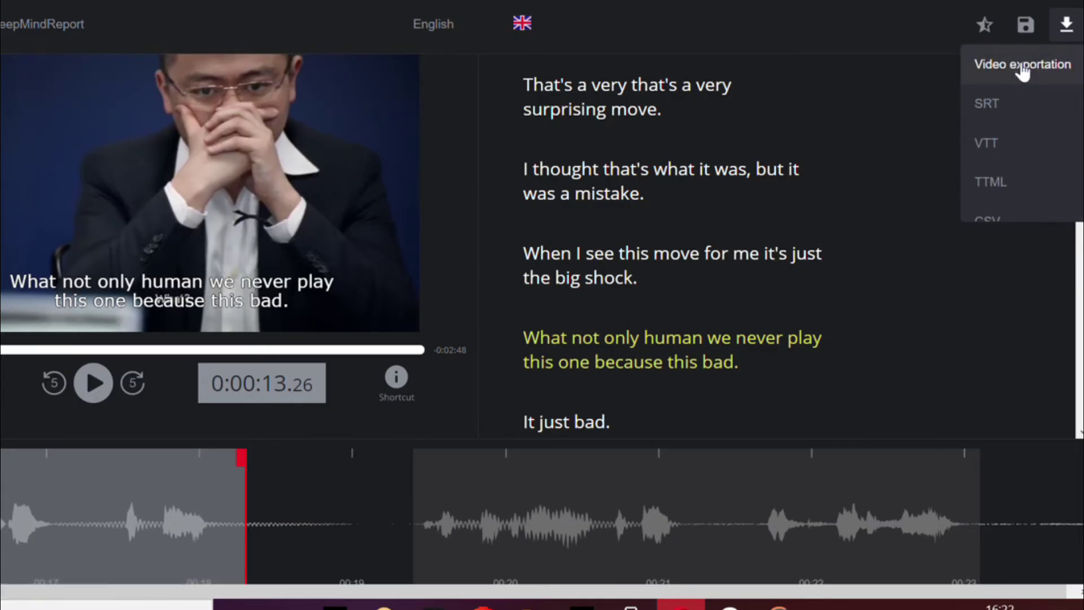
- In the video exportation settings, set the subtitle Background to Box
click(1023, 71)
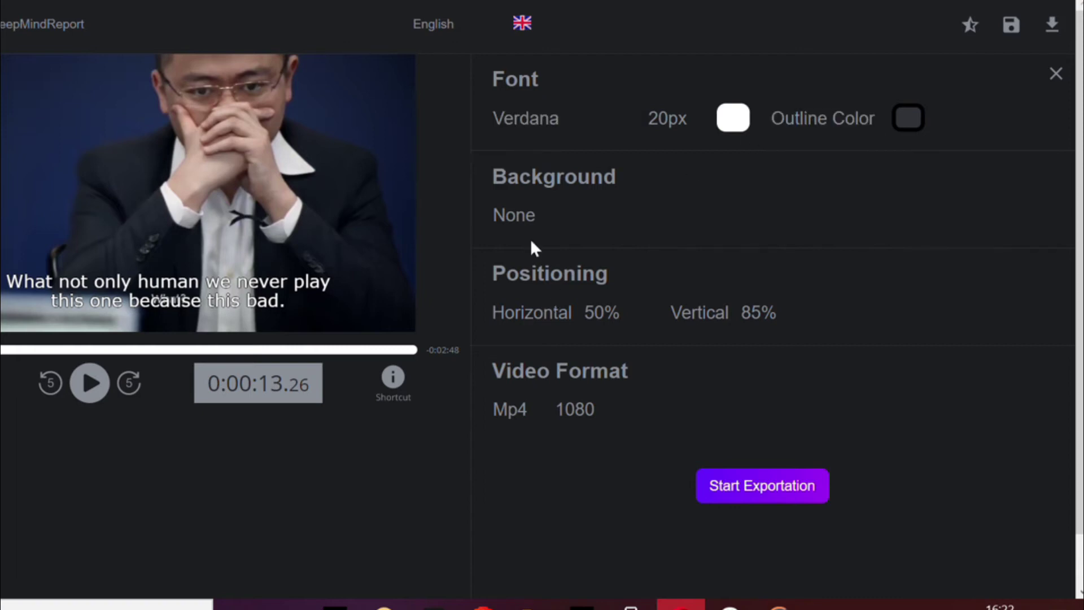
click(517, 220)
click(519, 289)
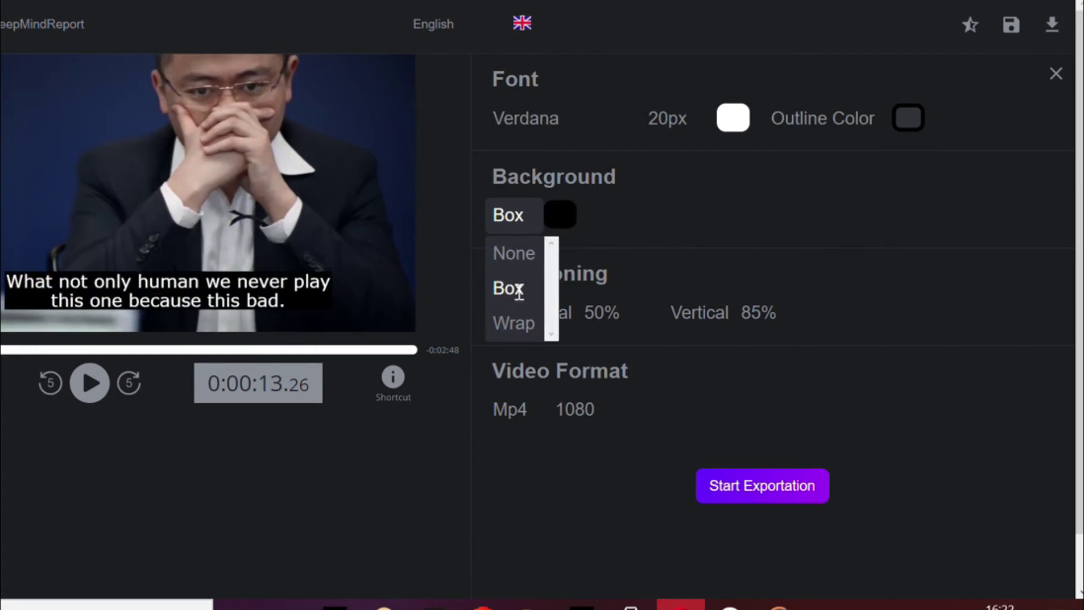
click(649, 249)
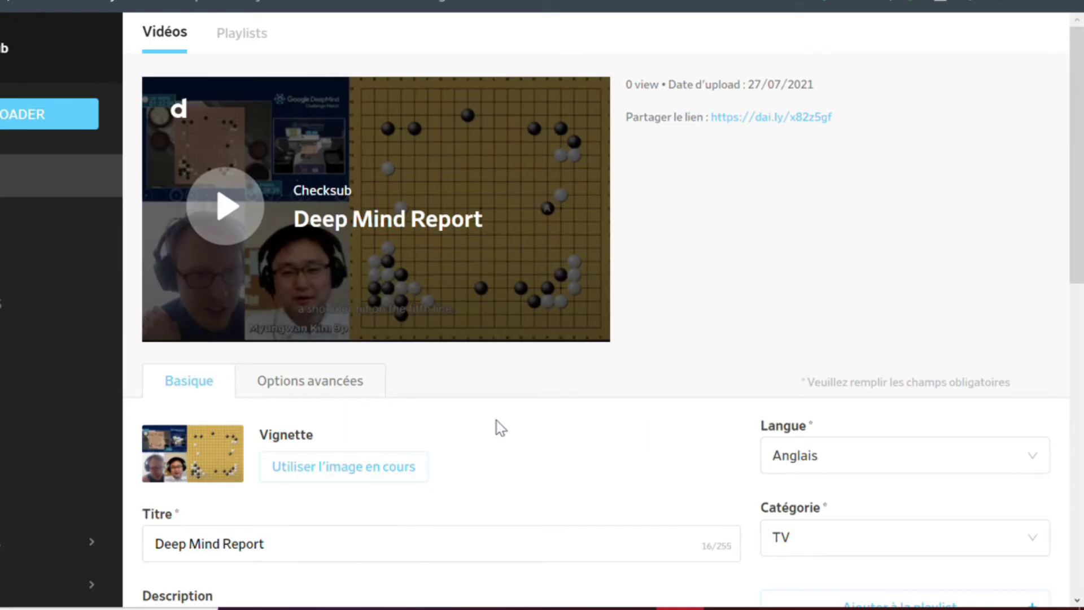
- Under Options avancées, add the DeepMindReport SRT as English subtitles and publish the video
click(356, 382)
scroll(819, 378, down, 2)
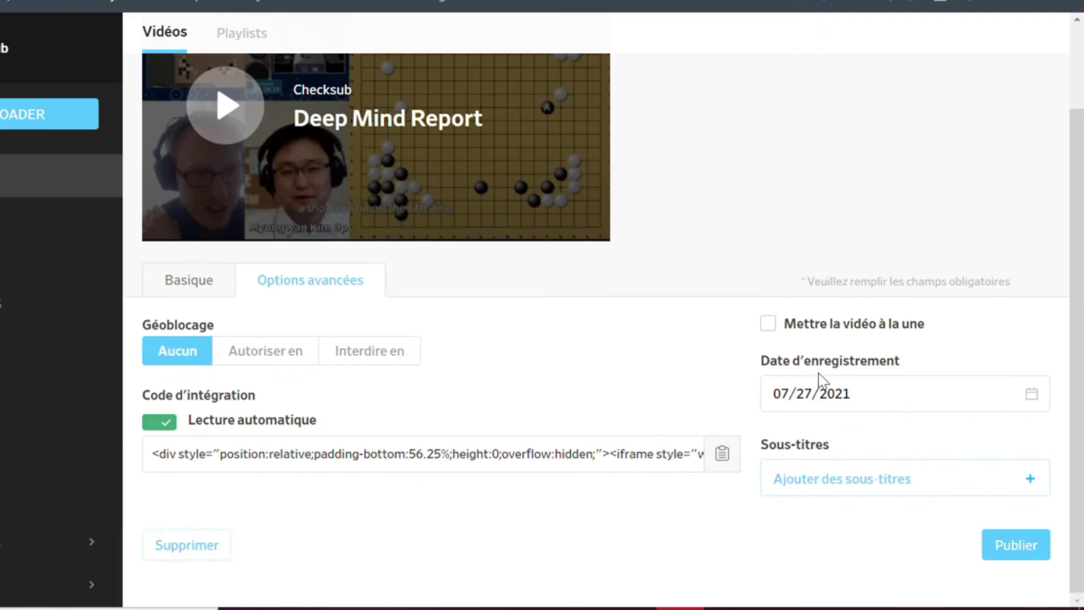
click(872, 492)
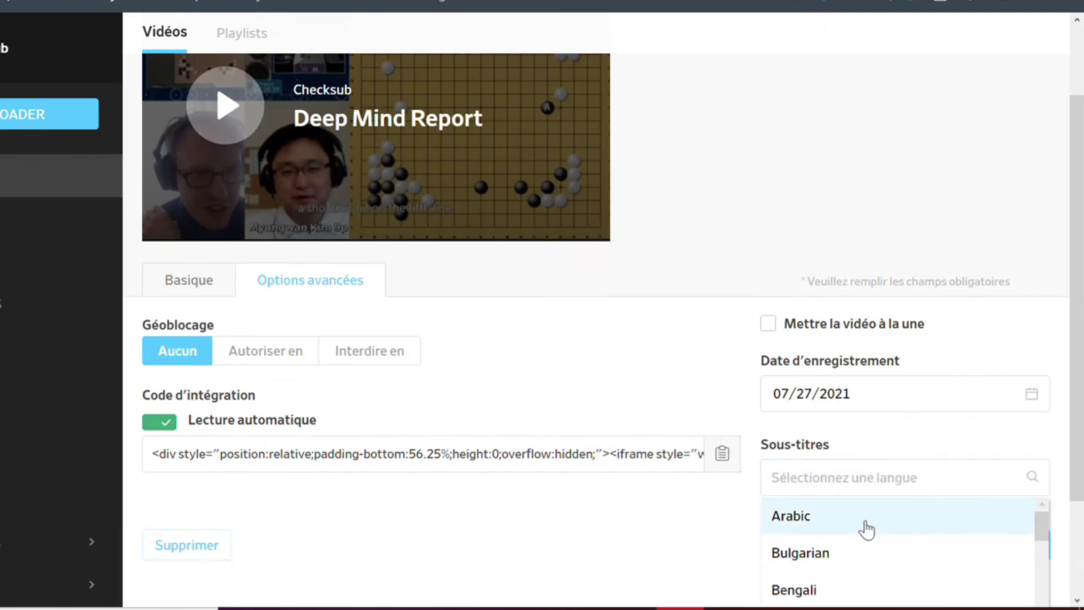
scroll(943, 527, down, 5)
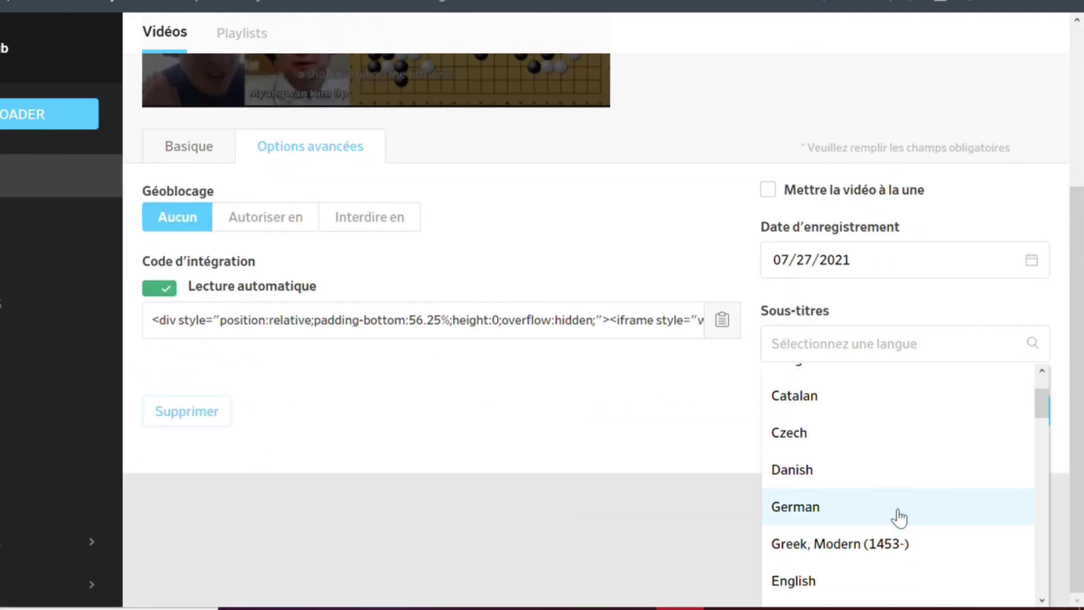
scroll(881, 525, down, 2)
click(838, 494)
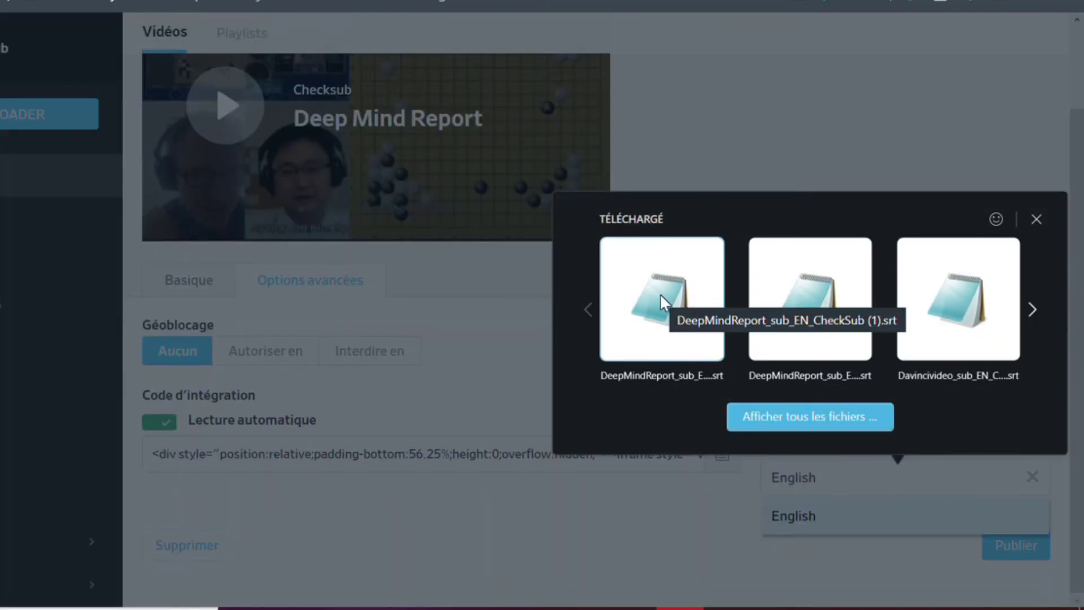
click(661, 296)
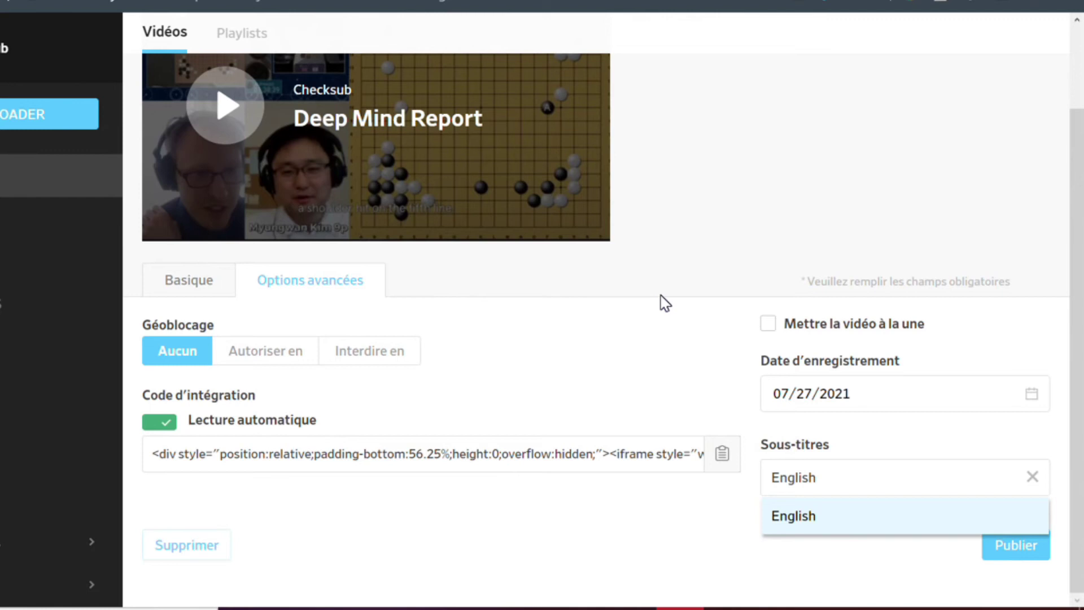
scroll(662, 317, down, 1)
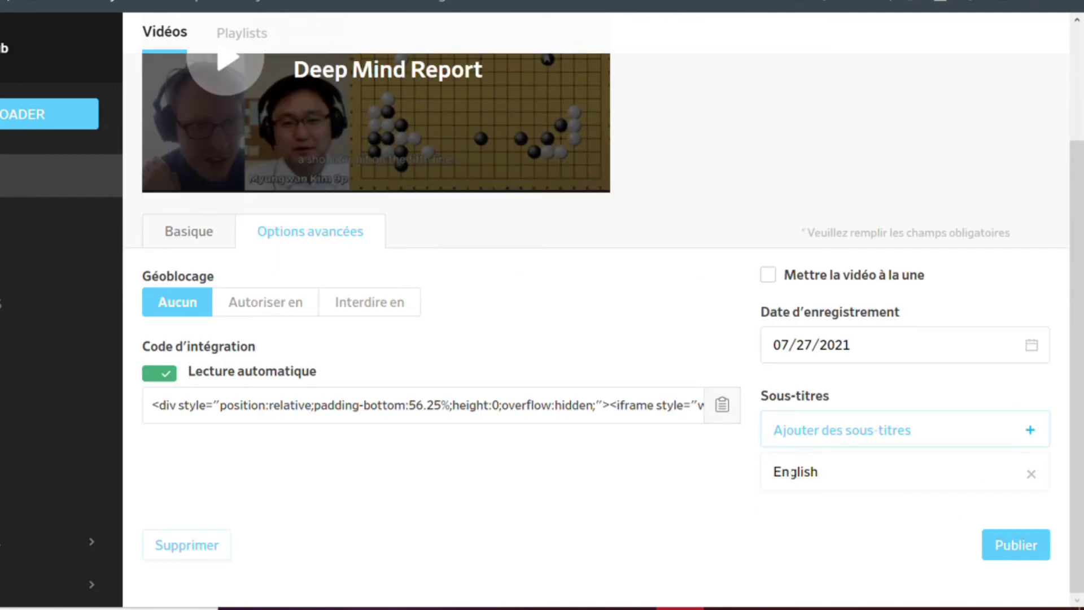
click(1031, 548)
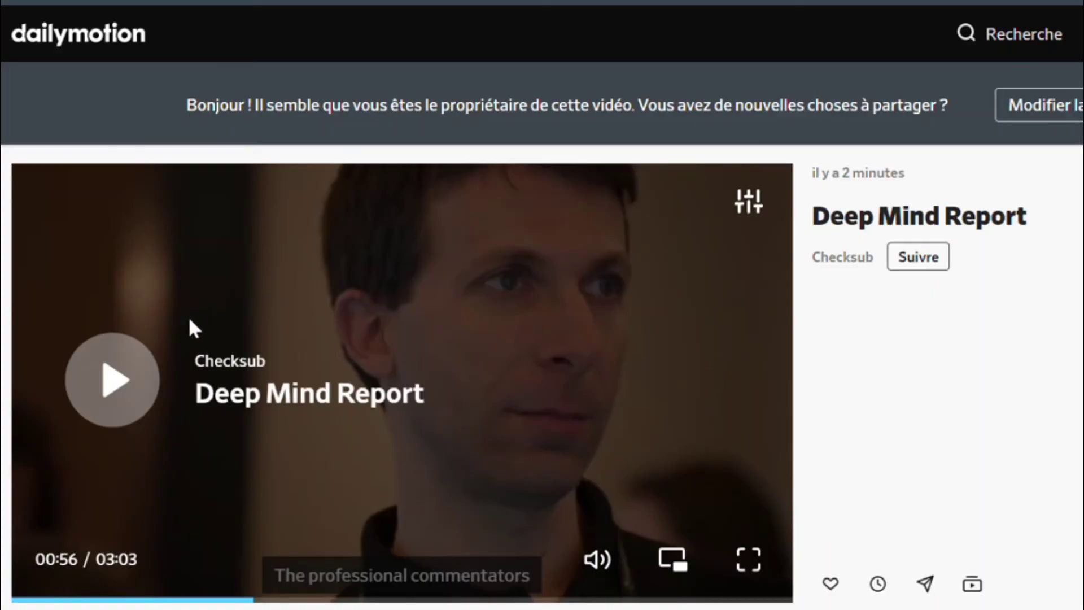
- Play Deep Mind Report on its watch page to check the English captions
click(116, 379)
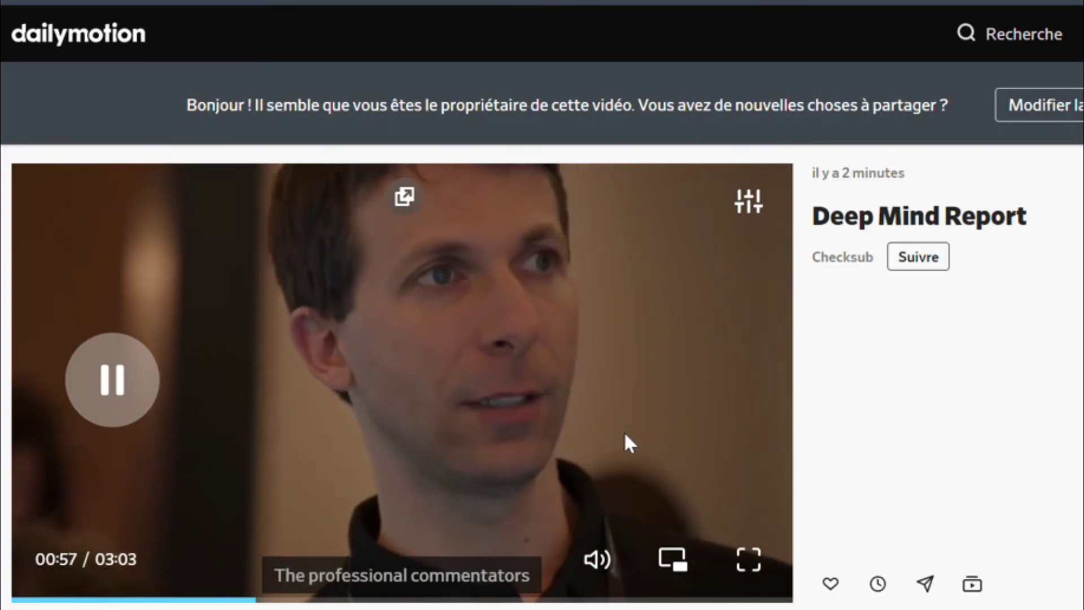